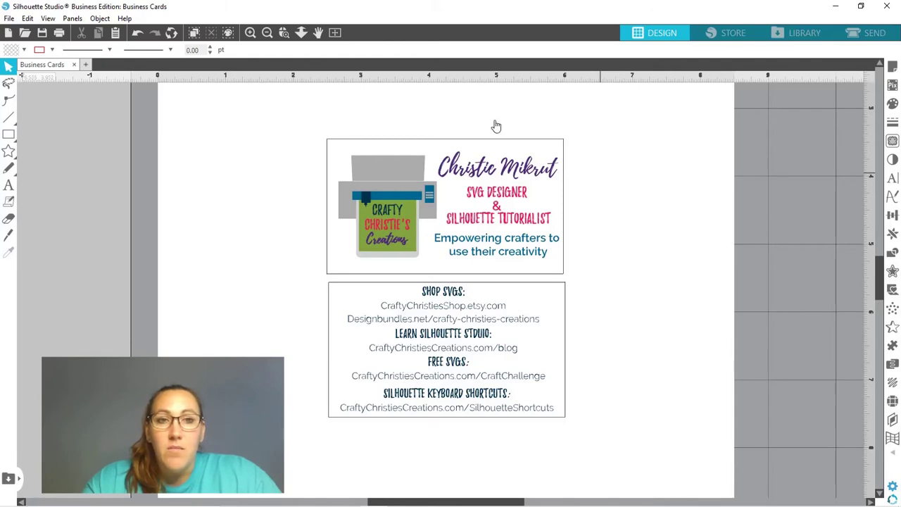
Step: Turn on registration marks for the page and expand the advanced inset options
left_click(336, 33)
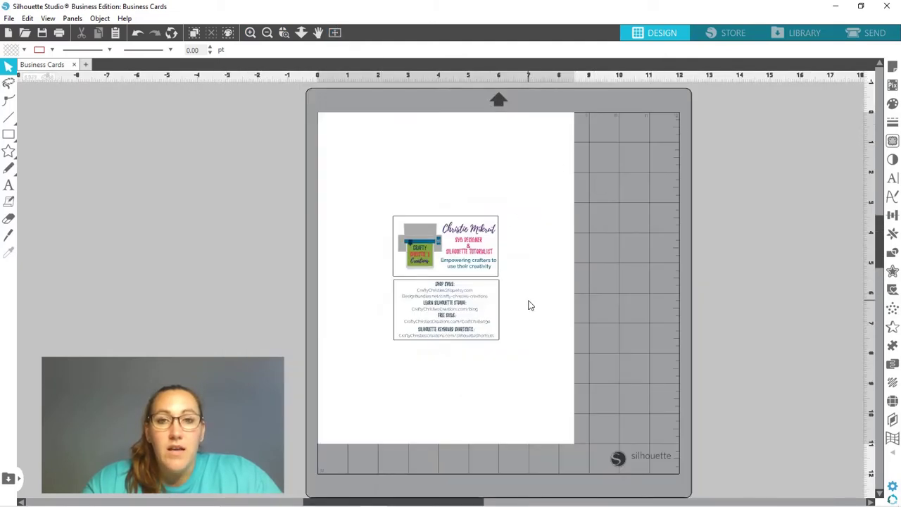
left_click(893, 67)
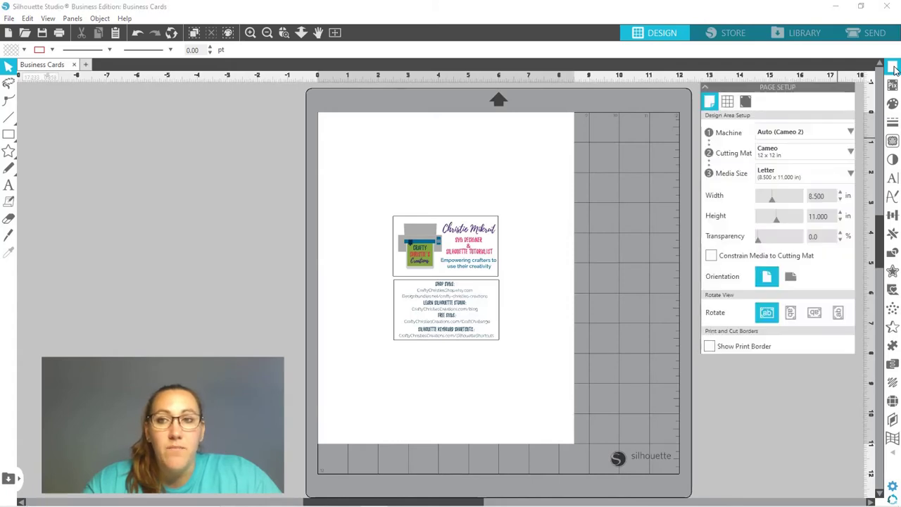
left_click(748, 102)
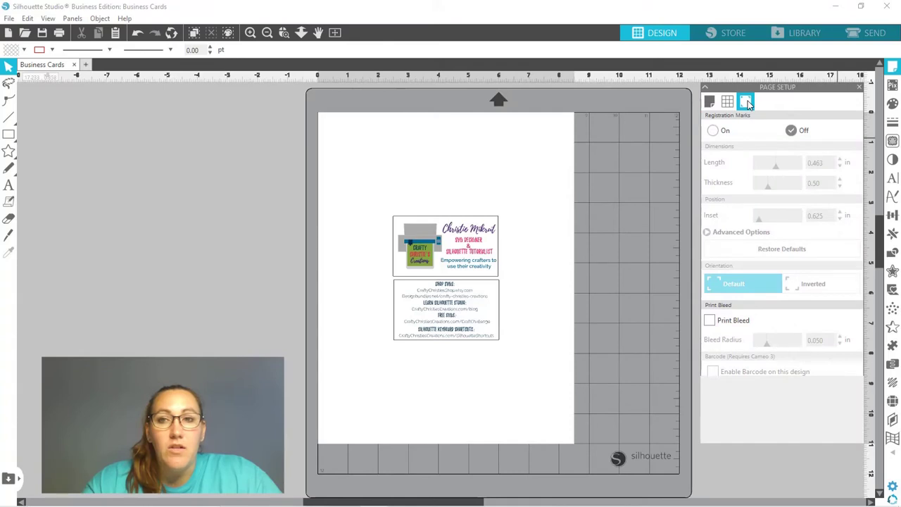
left_click(714, 131)
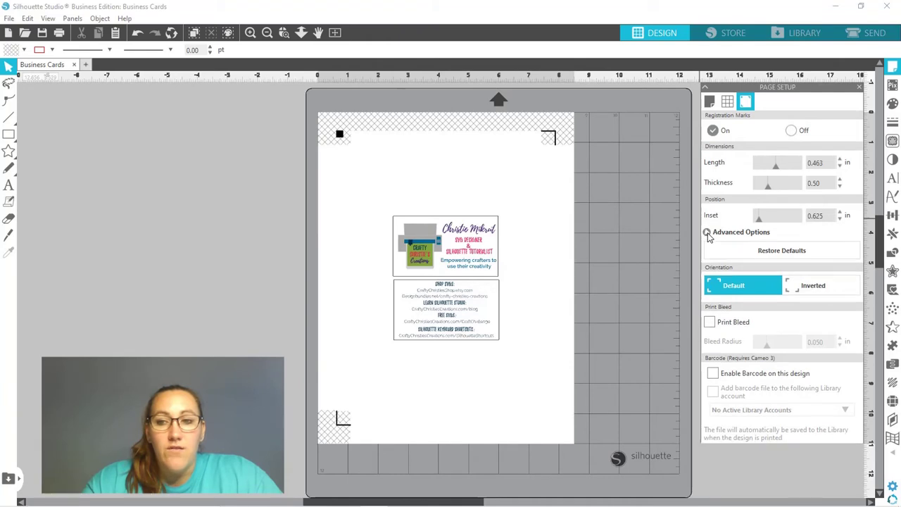
left_click(708, 233)
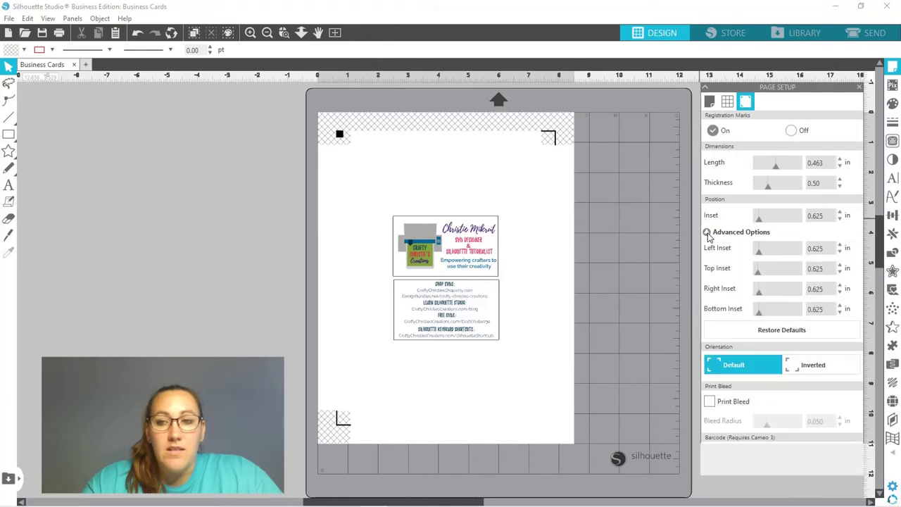
Step: Show both the print border and the cut border on the page
left_click(710, 102)
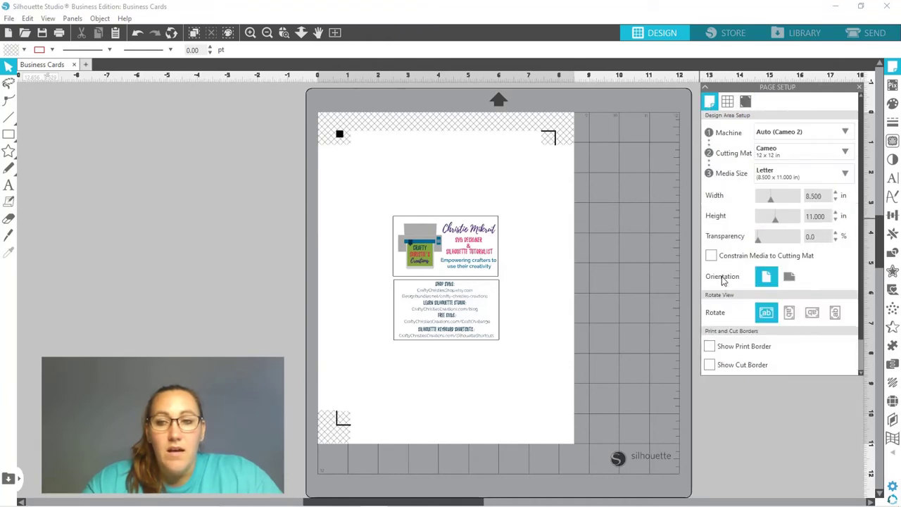
left_click(709, 347)
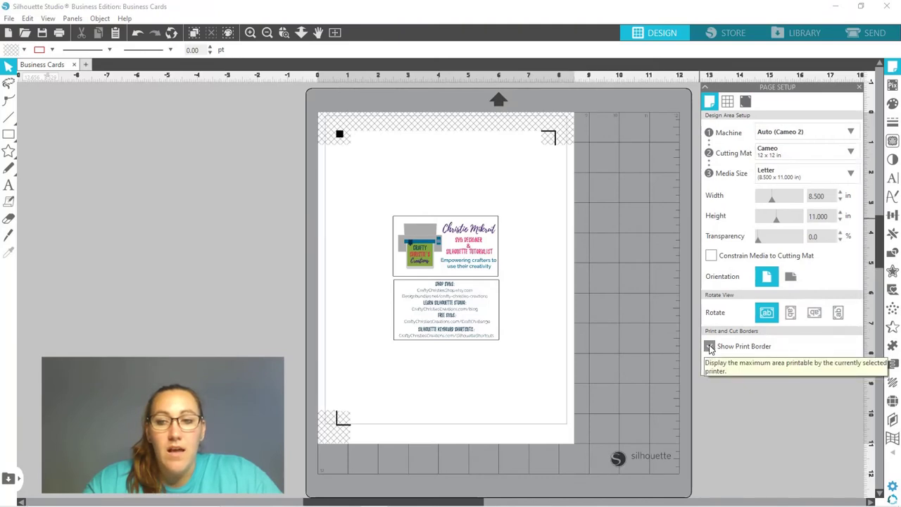
left_click(710, 366)
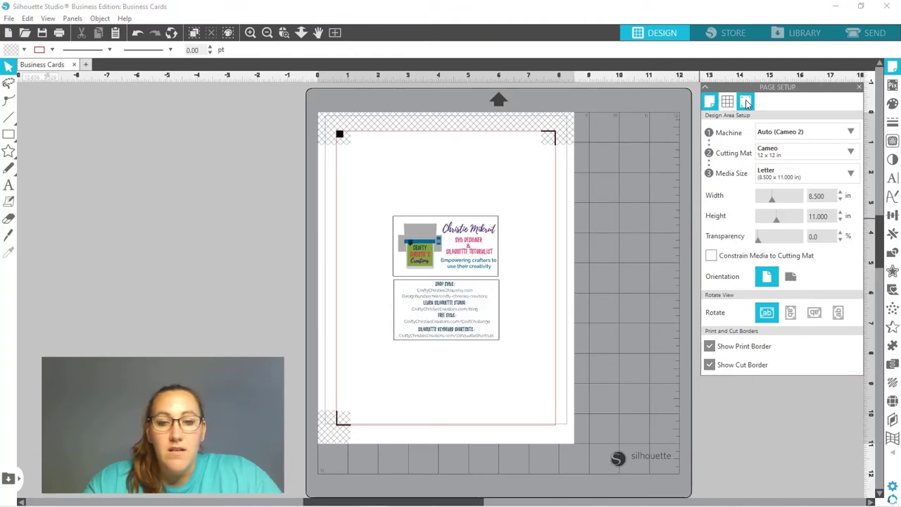
Step: Set the registration mark inset to 0.394 in on all sides, with the bottom inset raised to 0.750 in
left_click(747, 102)
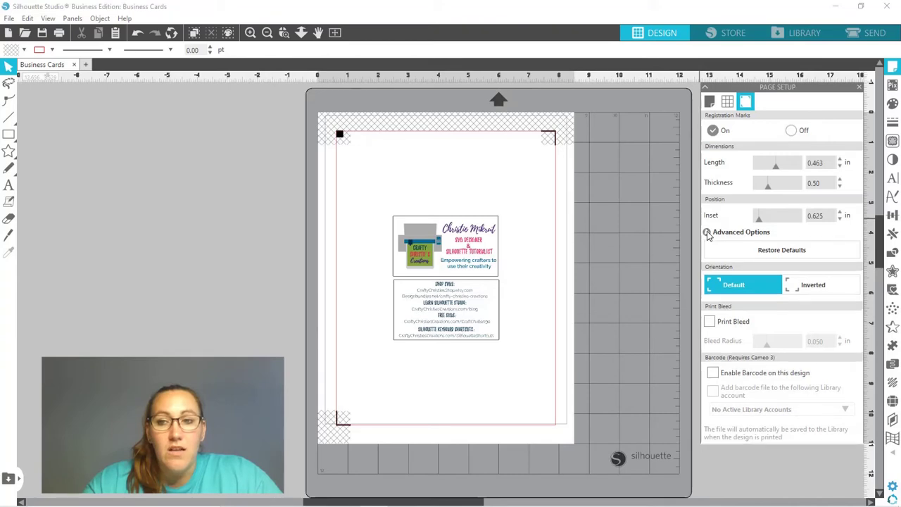
left_click(708, 233)
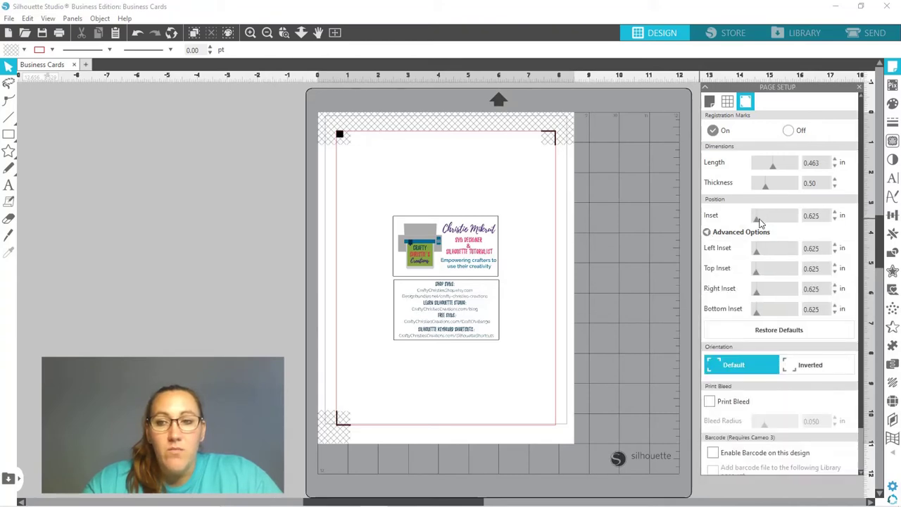
left_click_drag(756, 218, 730, 220)
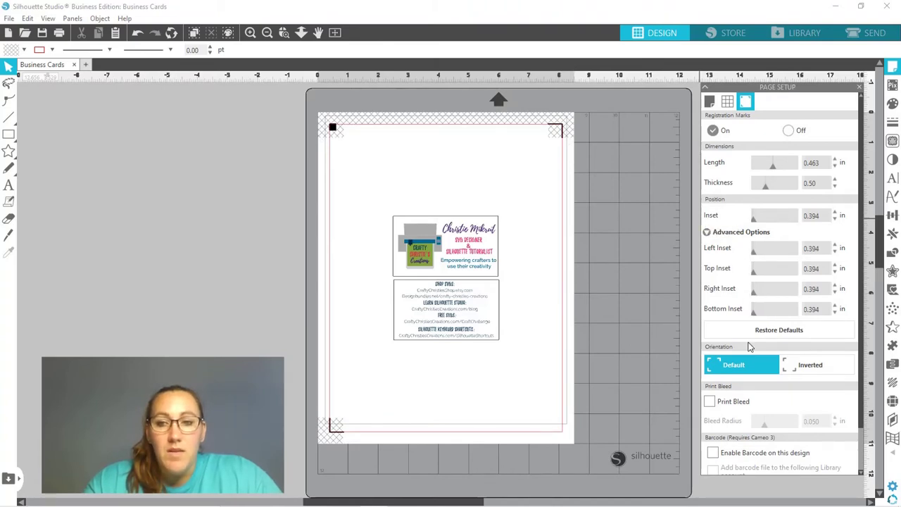
left_click(835, 305)
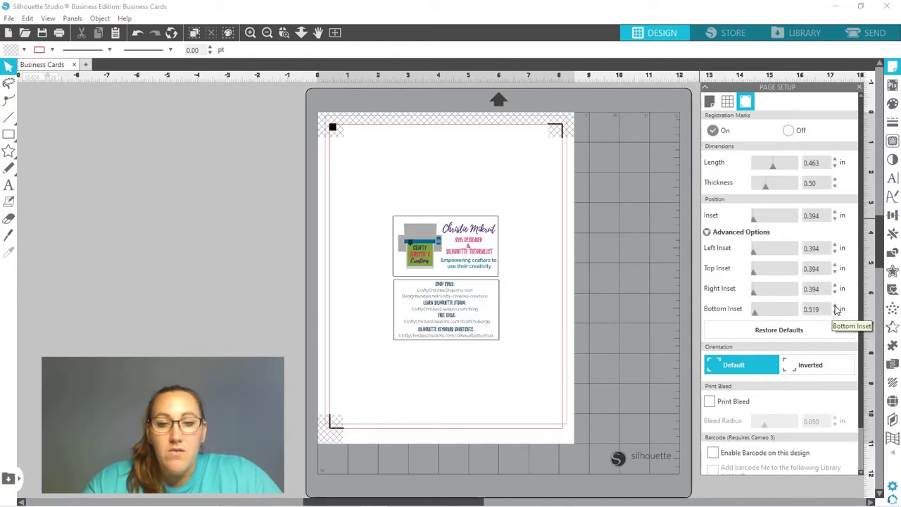
left_click(836, 307)
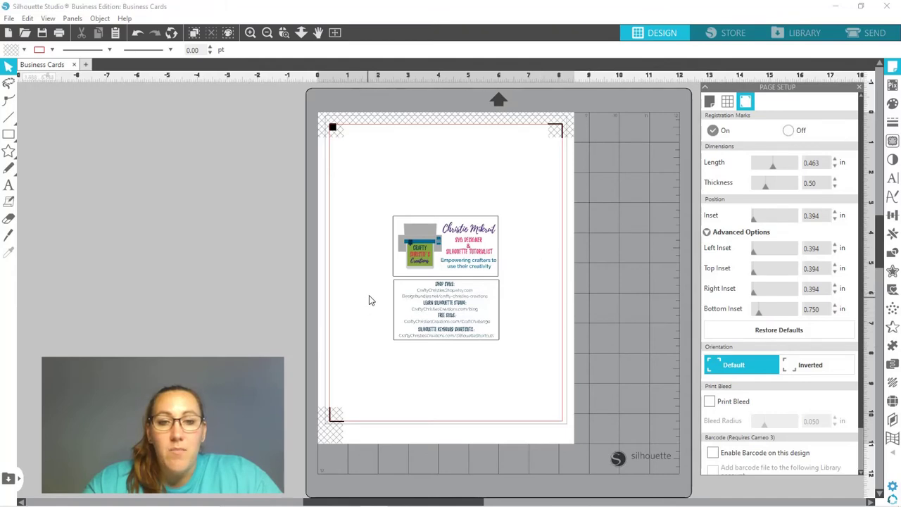
Step: Move the complete back side of the business card off the page onto the empty area beside the mat
left_click_drag(369, 278, 531, 359)
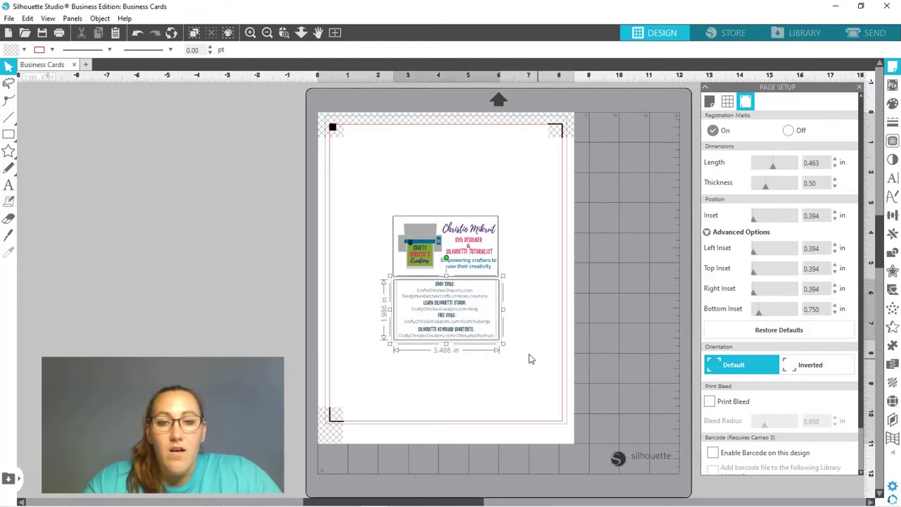
left_click_drag(471, 321, 155, 228)
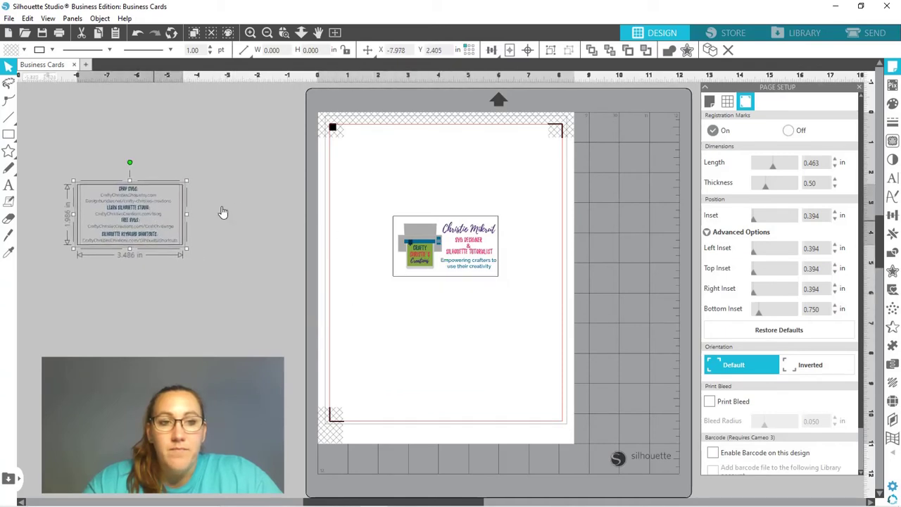
left_click(235, 225)
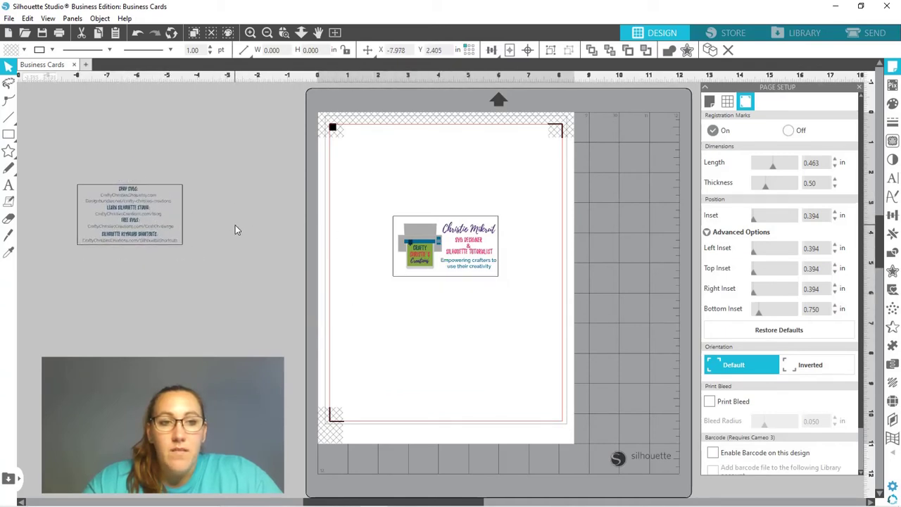
Step: Reduce the line thickness of the back card's border to 0 pt
left_click(183, 212)
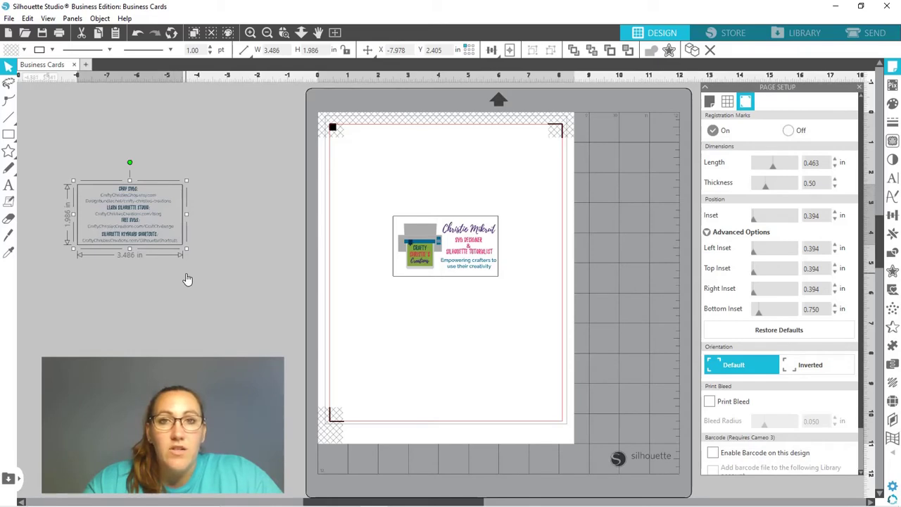
left_click(210, 54)
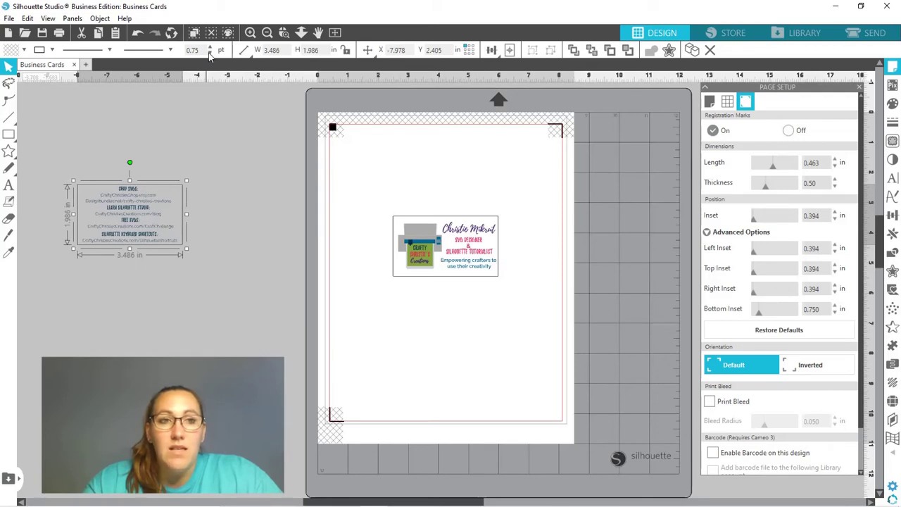
left_click(210, 53)
left_click(210, 53)
left_click(210, 53)
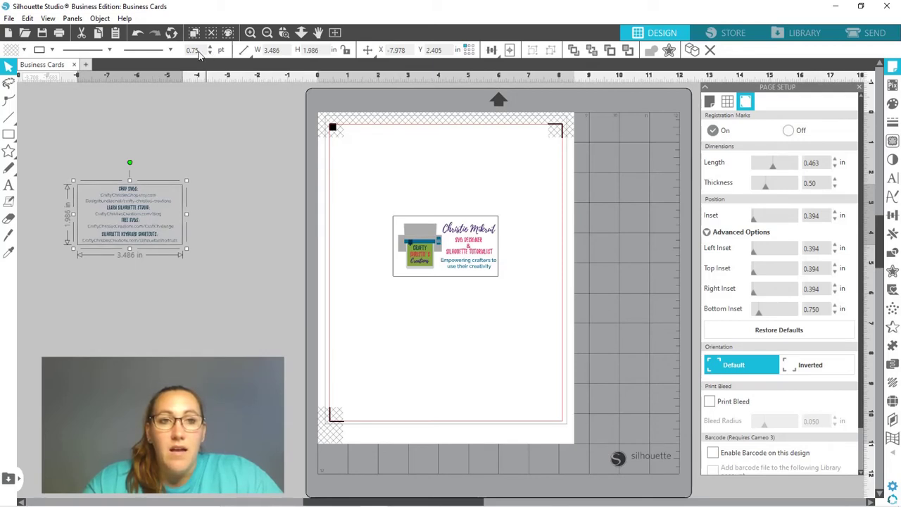
left_click(232, 151)
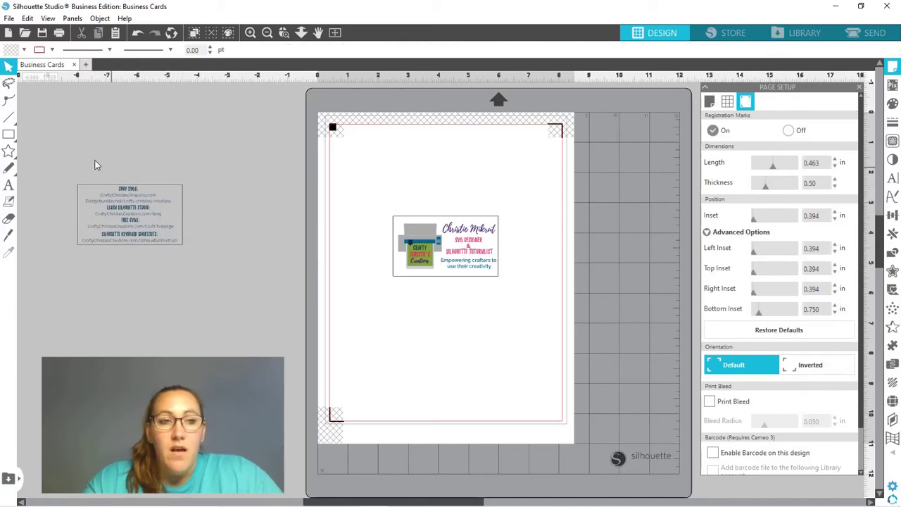
Step: Group the border and all text of the back card into one object
left_click_drag(84, 164, 207, 279)
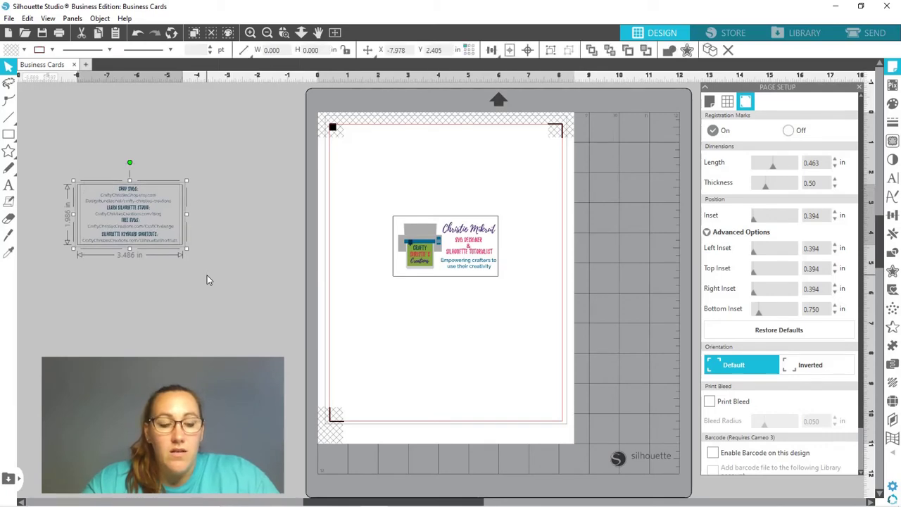
key("i")
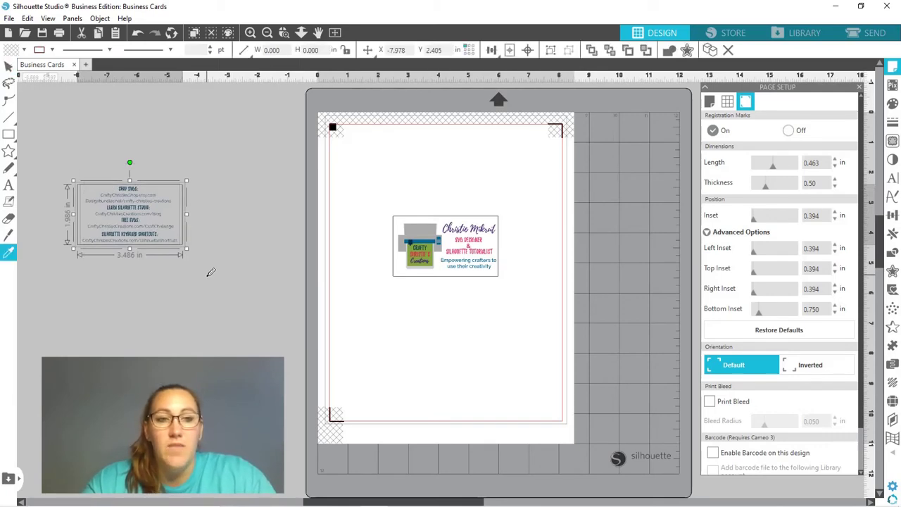
key("v")
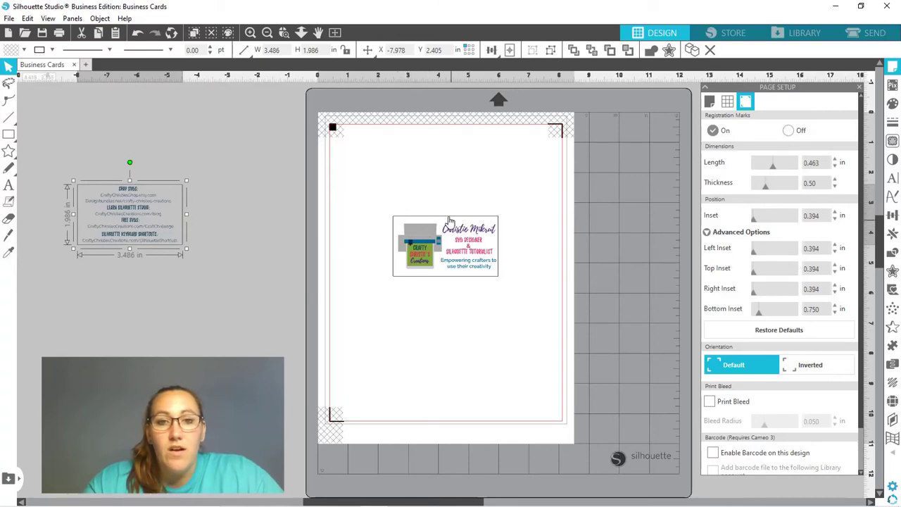
Step: Set the line thickness of the front card's border to 0 pt
left_click(449, 221)
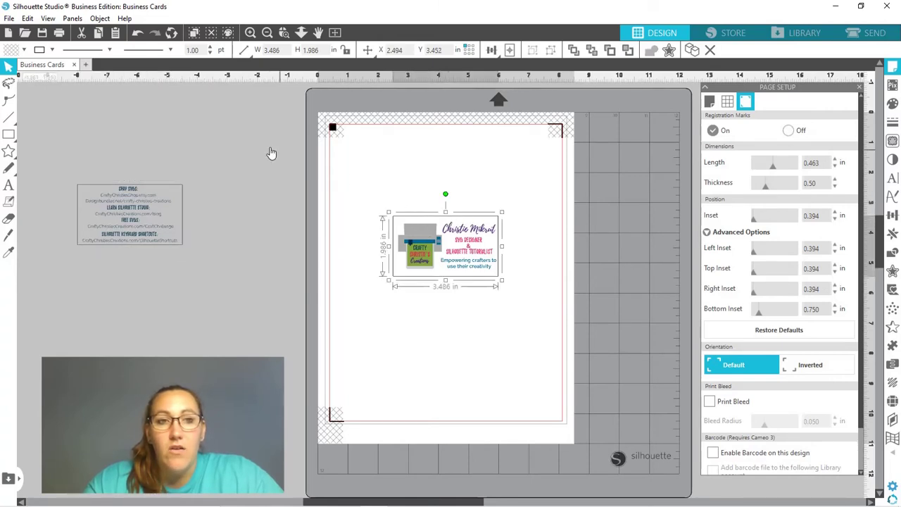
left_click_drag(199, 51, 179, 52)
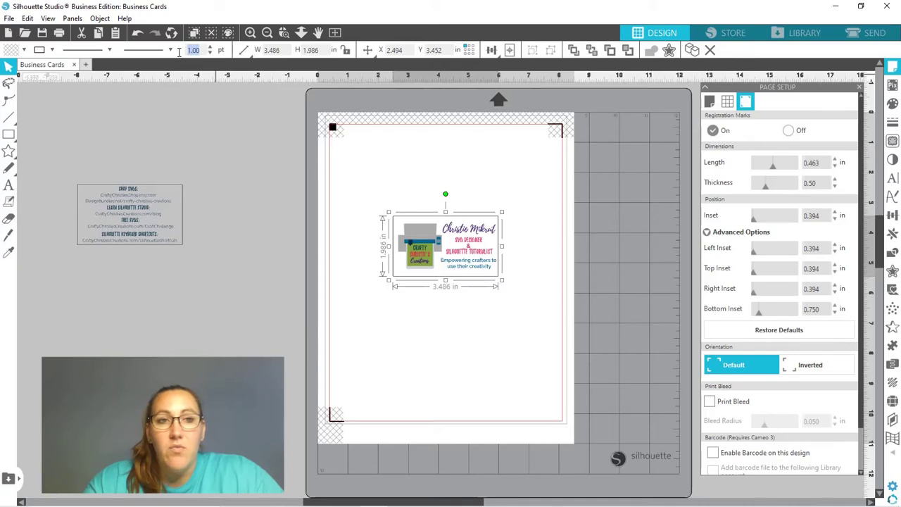
type("0")
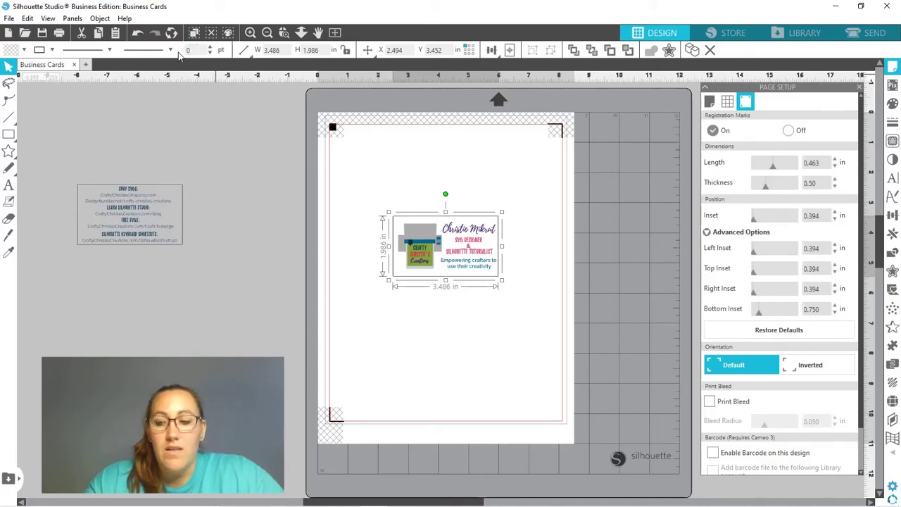
key("Return")
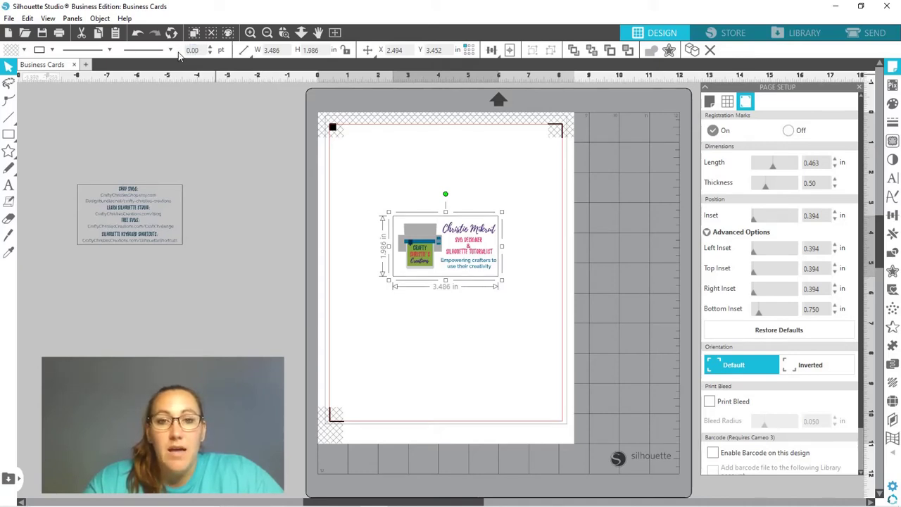
left_click(371, 179)
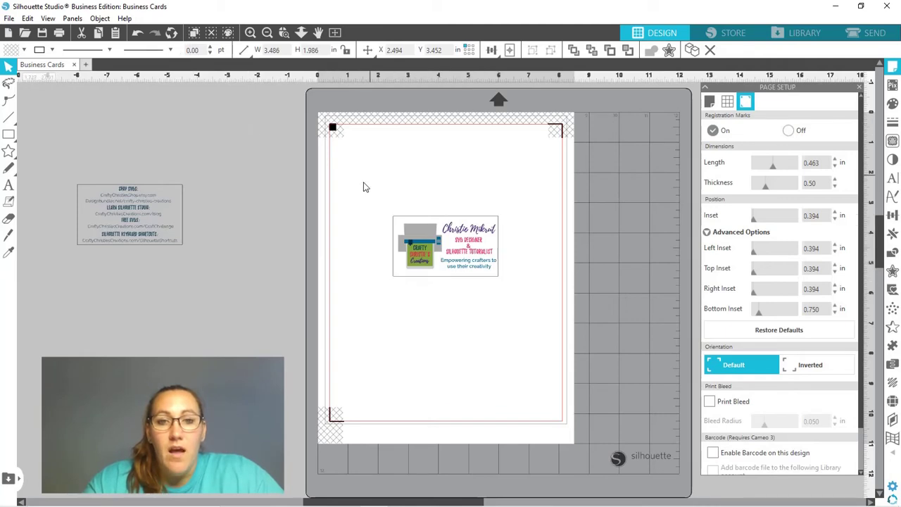
Step: Group all elements of the front card and move it to the upper-left corner inside the cut border
left_click_drag(364, 184, 547, 325)
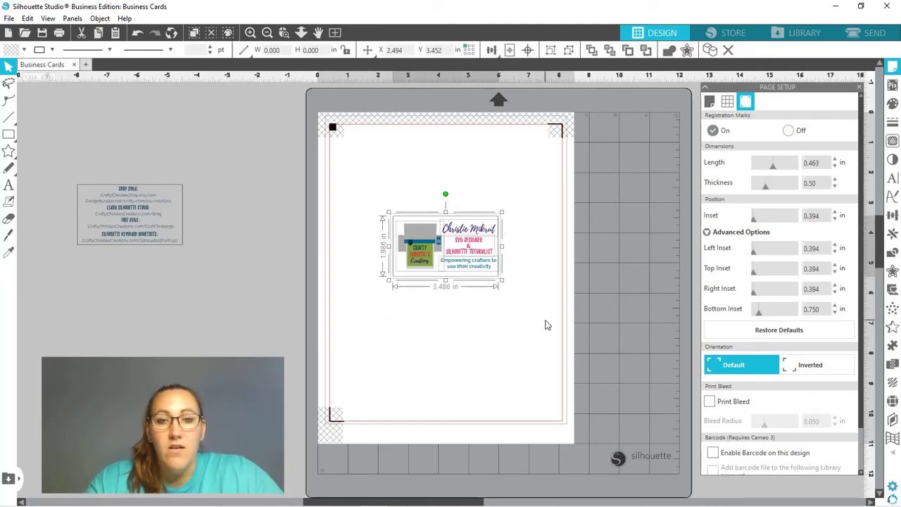
key("i")
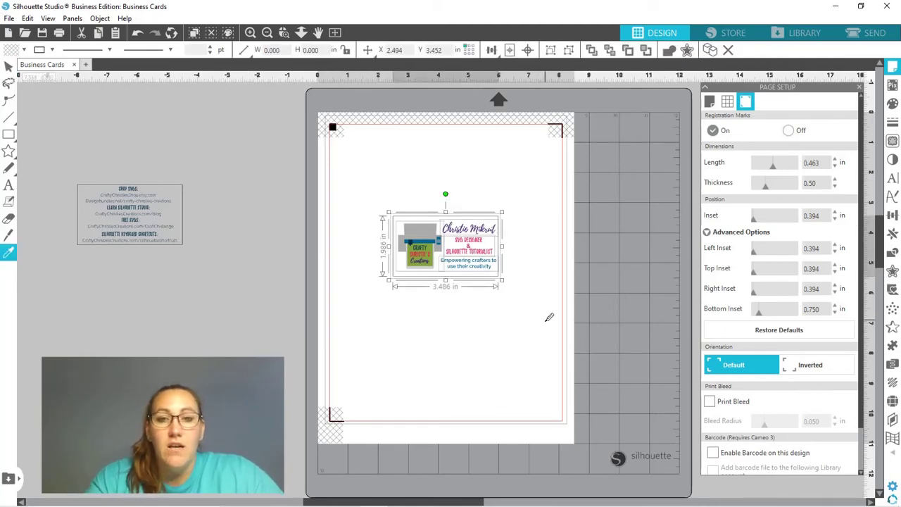
key("v")
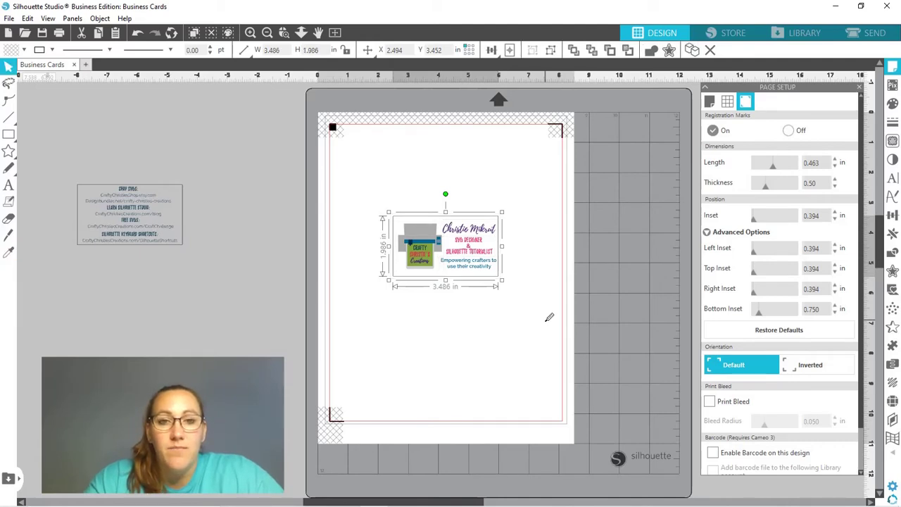
left_click_drag(451, 255, 391, 180)
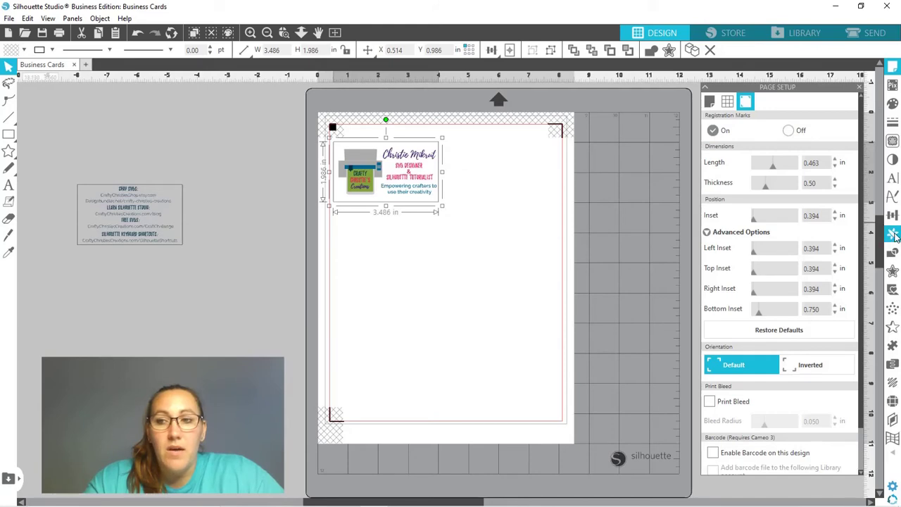
Step: Replicate the front card into a grid of two columns and four rows, using directional duplicates
left_click(893, 235)
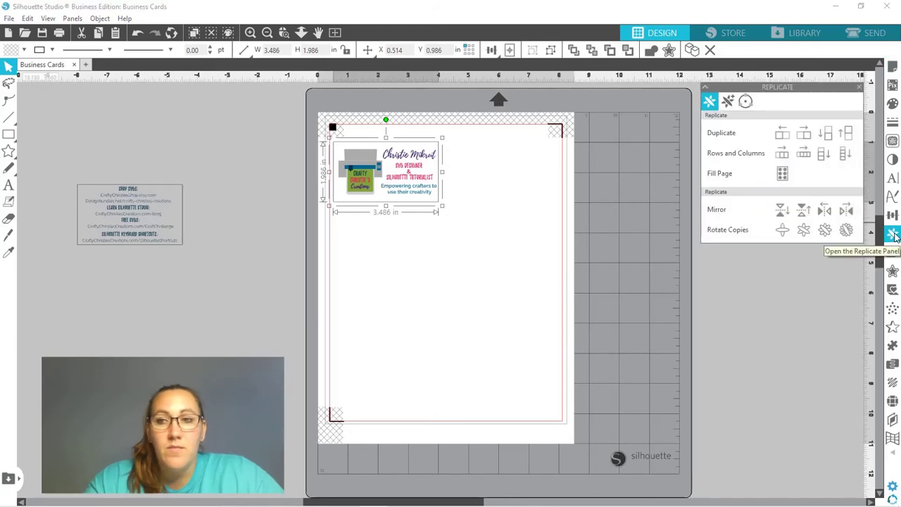
left_click(805, 134)
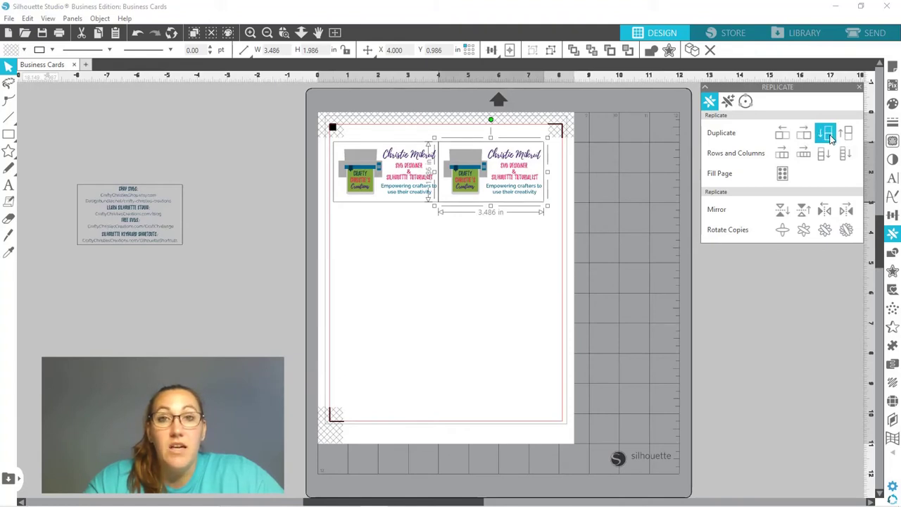
left_click(827, 134)
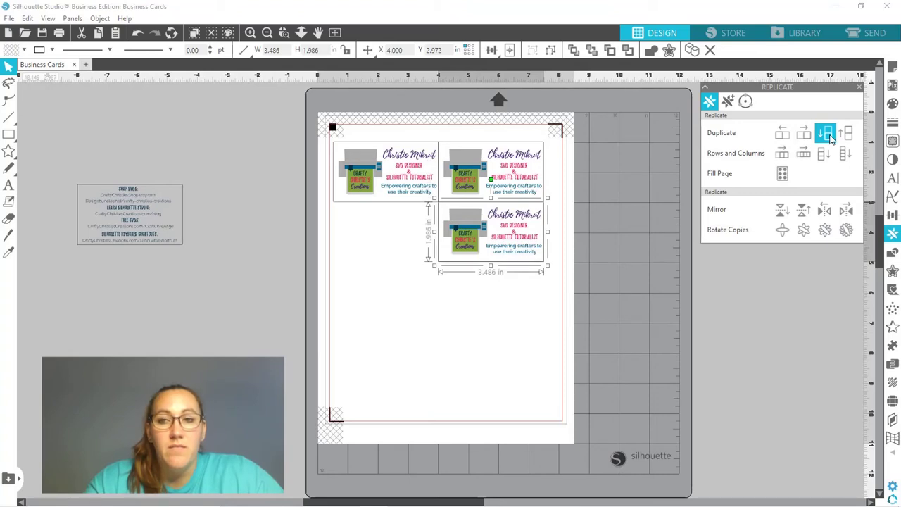
left_click(827, 133)
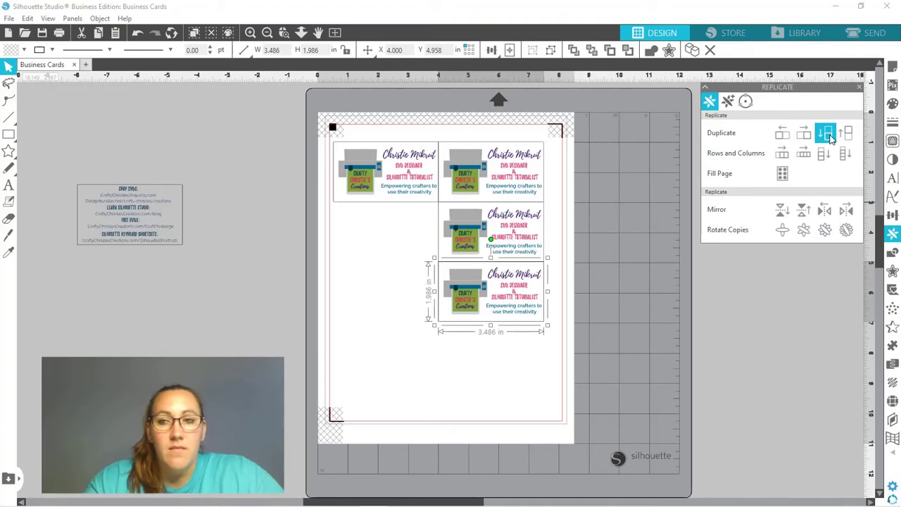
left_click(828, 134)
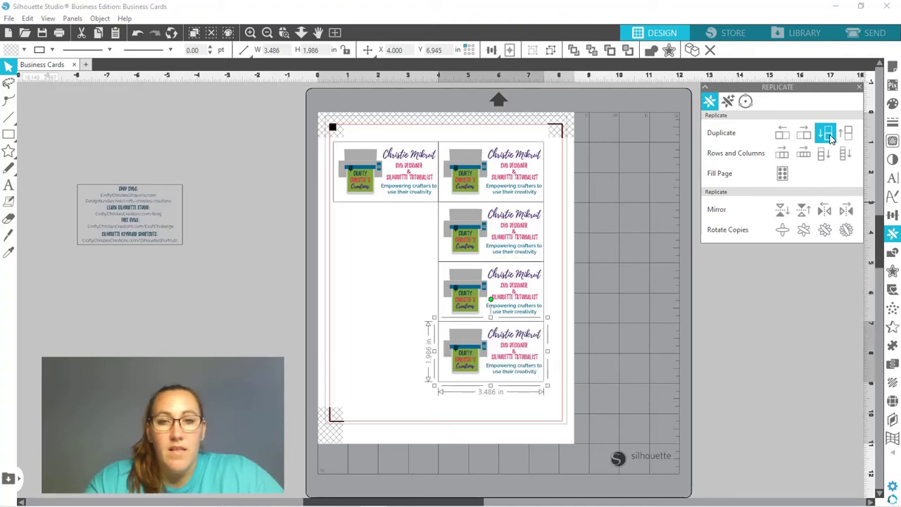
left_click(781, 134)
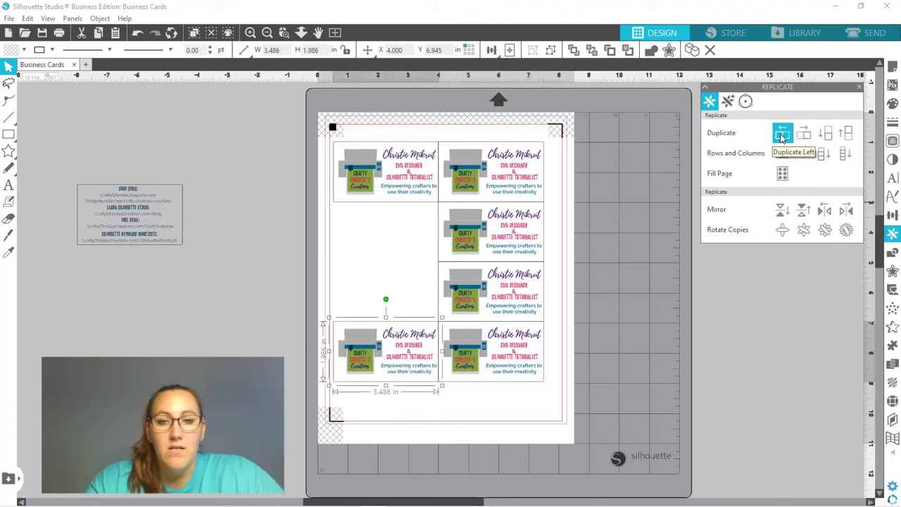
left_click(848, 134)
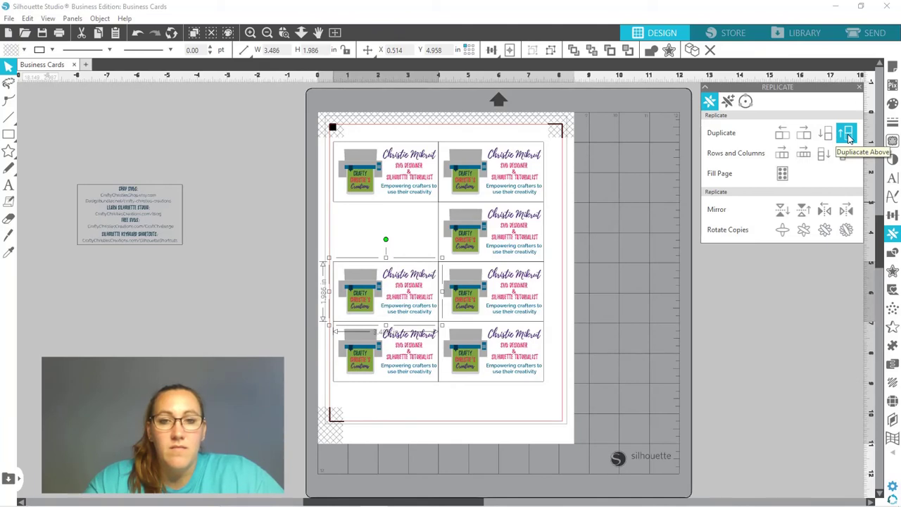
left_click(848, 135)
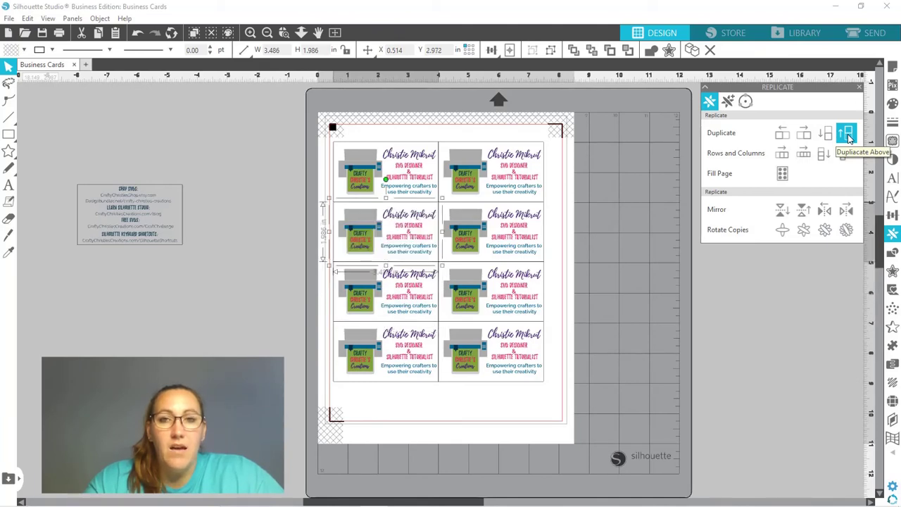
left_click(636, 139)
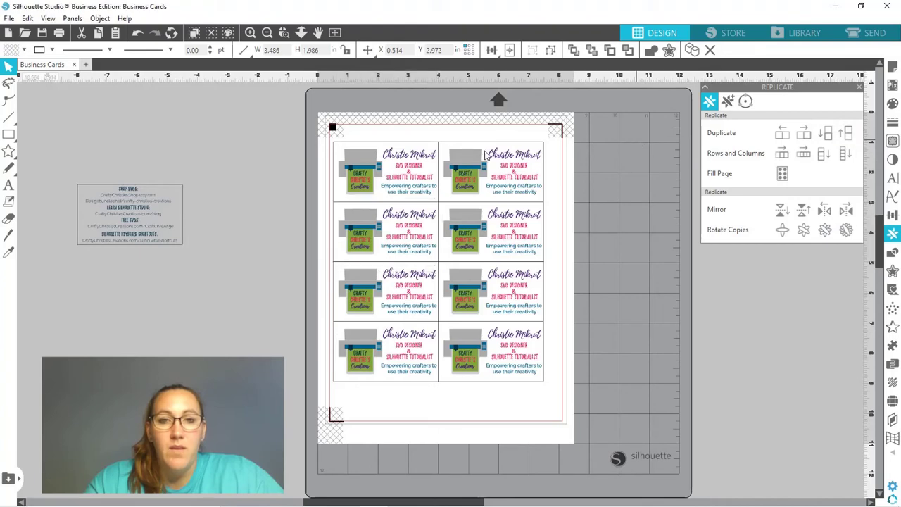
Step: Group all eight front cards into one object and center it on the page
left_click_drag(309, 141, 575, 400)
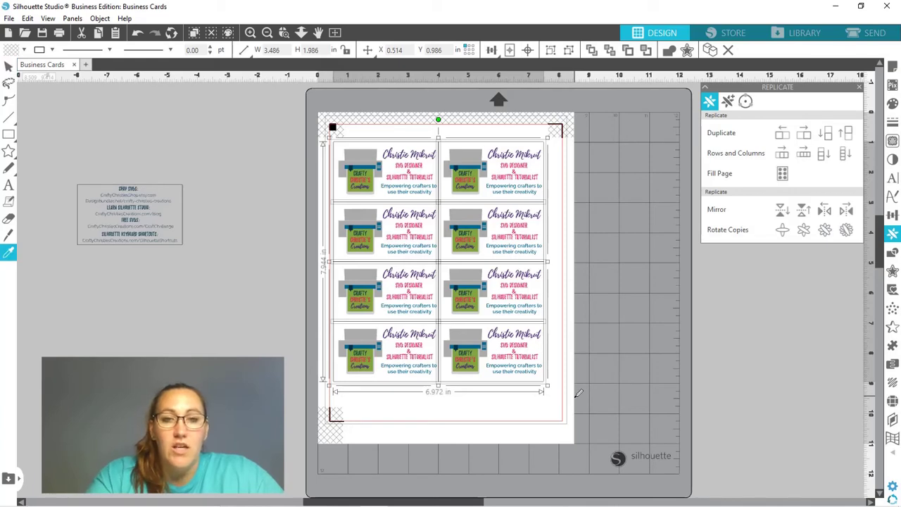
key("ctrl+g")
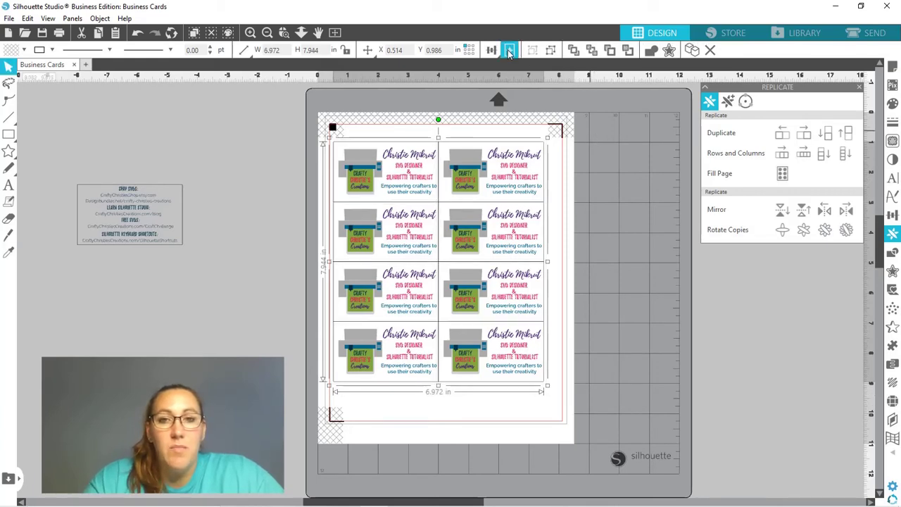
left_click(510, 51)
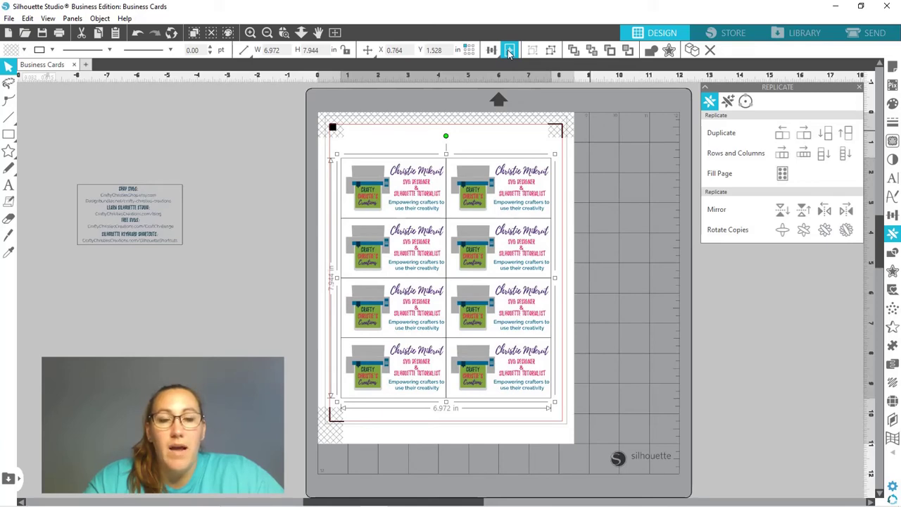
left_click(270, 160)
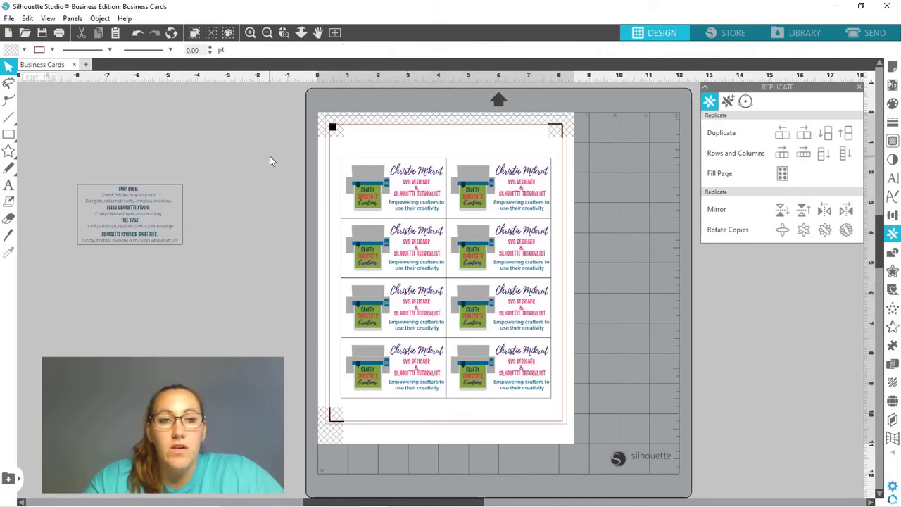
Step: Move the back card up in the off-page area and replicate it into two columns and four rows
left_click(150, 214)
left_click_drag(150, 215, 104, 153)
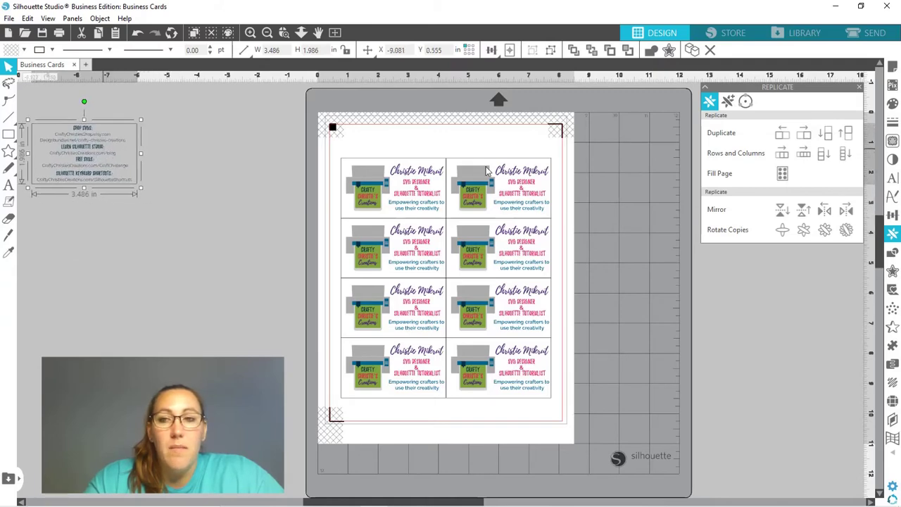
left_click(806, 134)
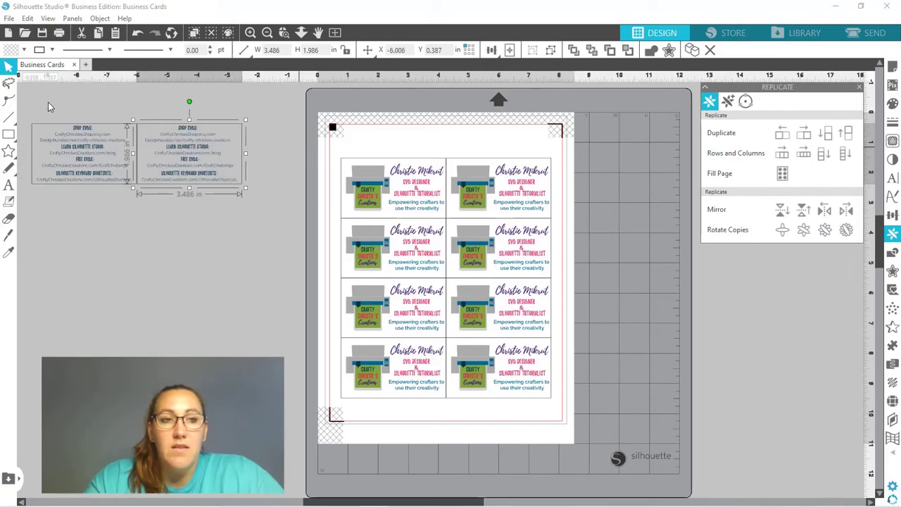
left_click_drag(54, 104, 221, 219)
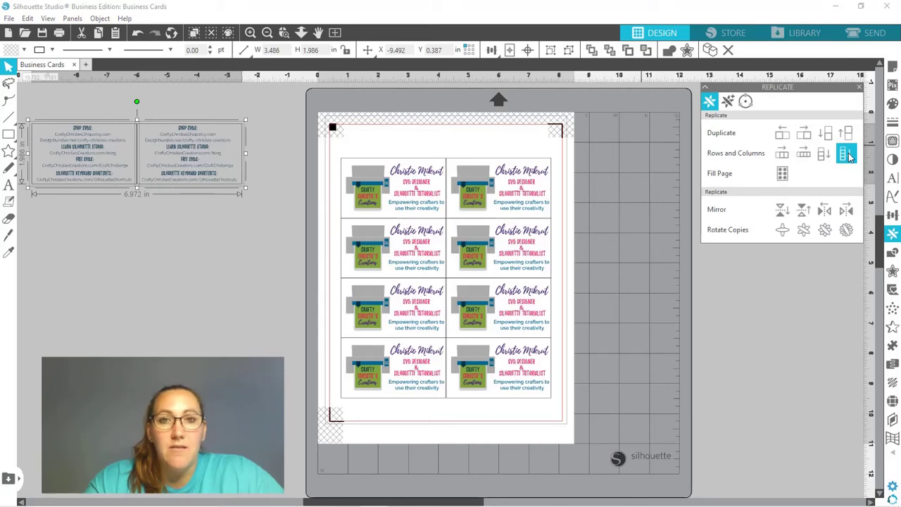
left_click(848, 157)
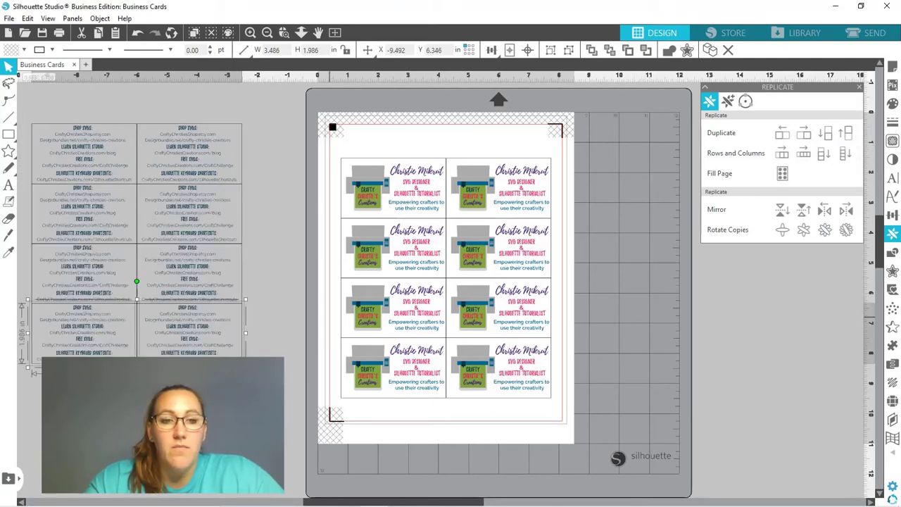
left_click(275, 176)
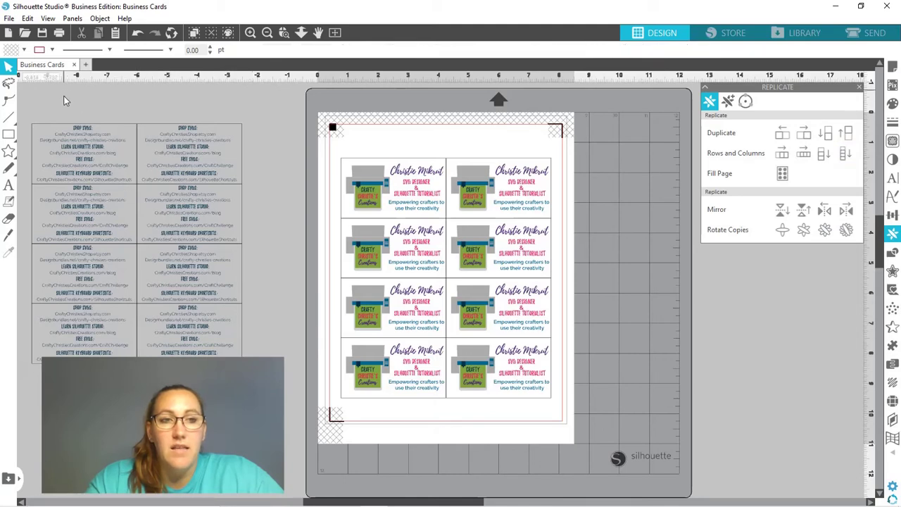
Step: Group all eight back cards into one object and copy it
left_click_drag(64, 100, 249, 363)
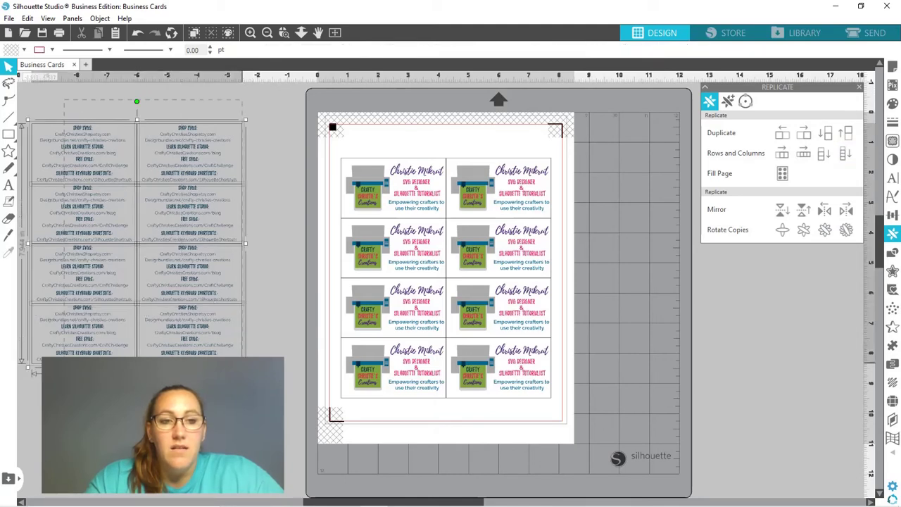
left_click(8, 252)
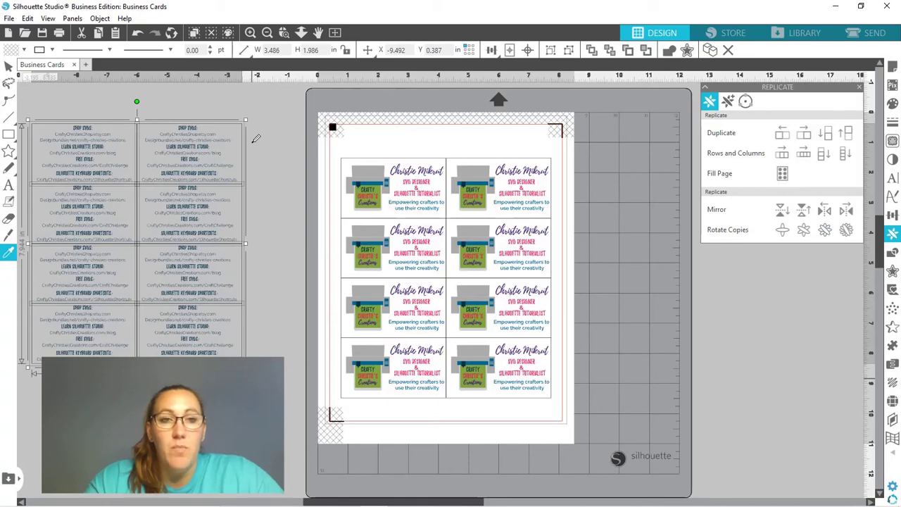
key("Escape")
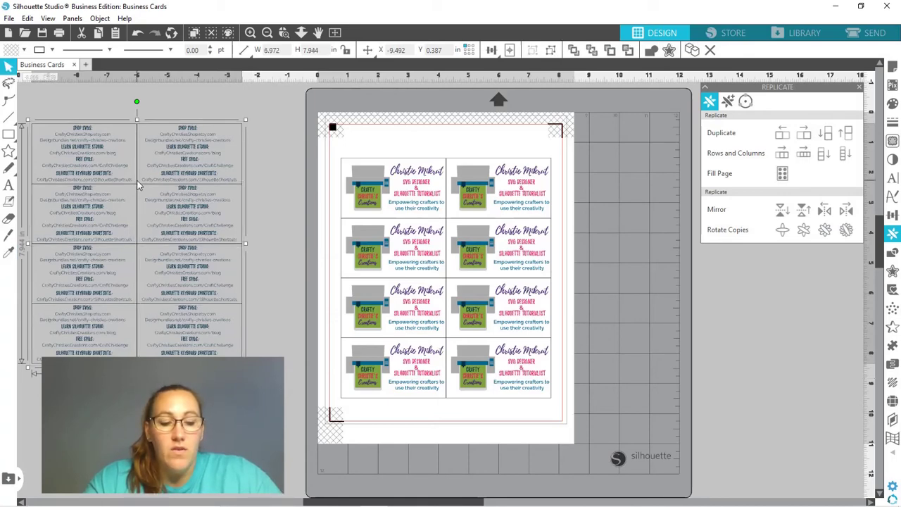
key("i")
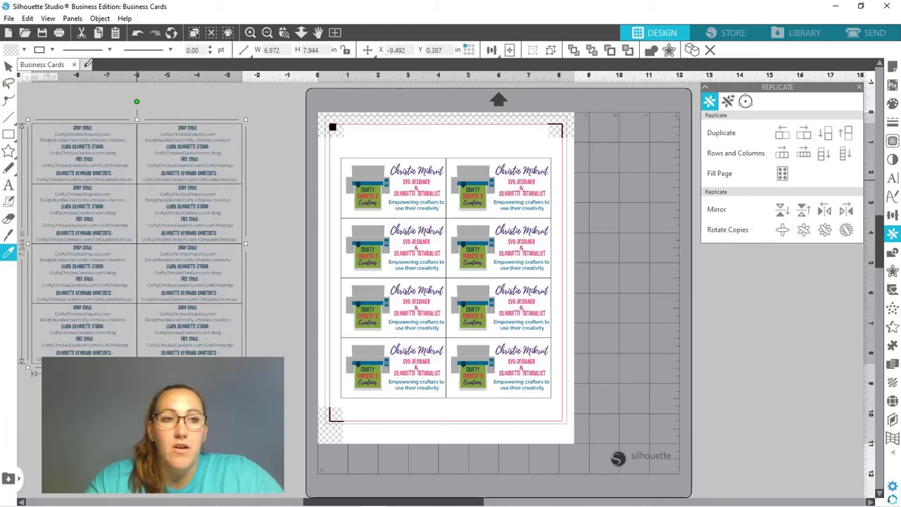
key("Escape")
Step: Create a new document, paste the group of back cards into it and center the group on the page
left_click(85, 65)
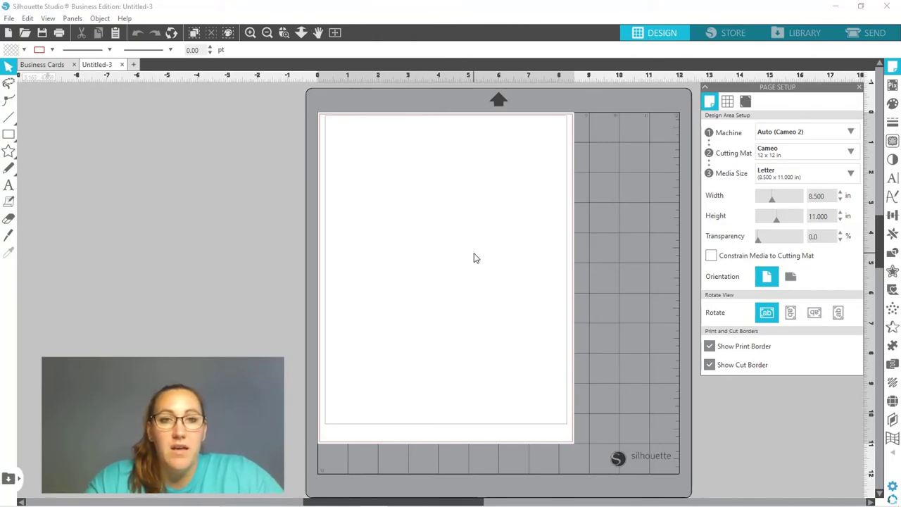
key("ctrl+v")
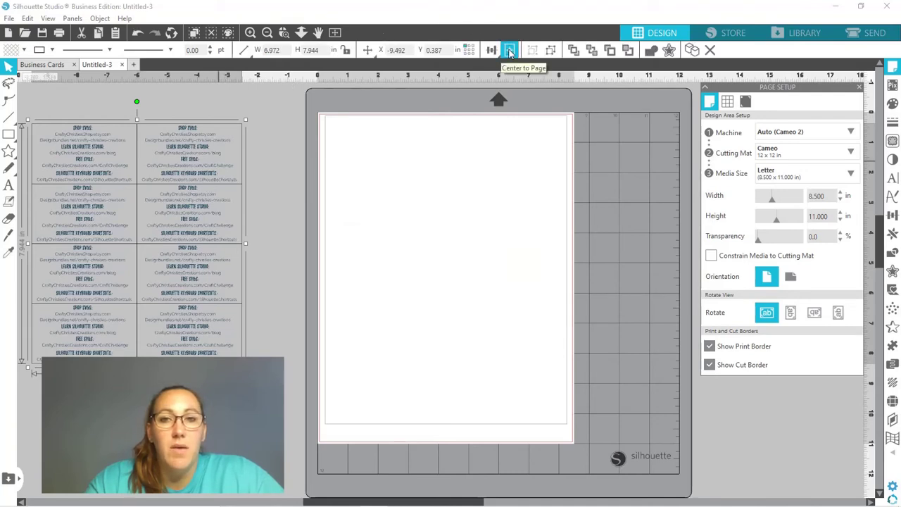
left_click(510, 50)
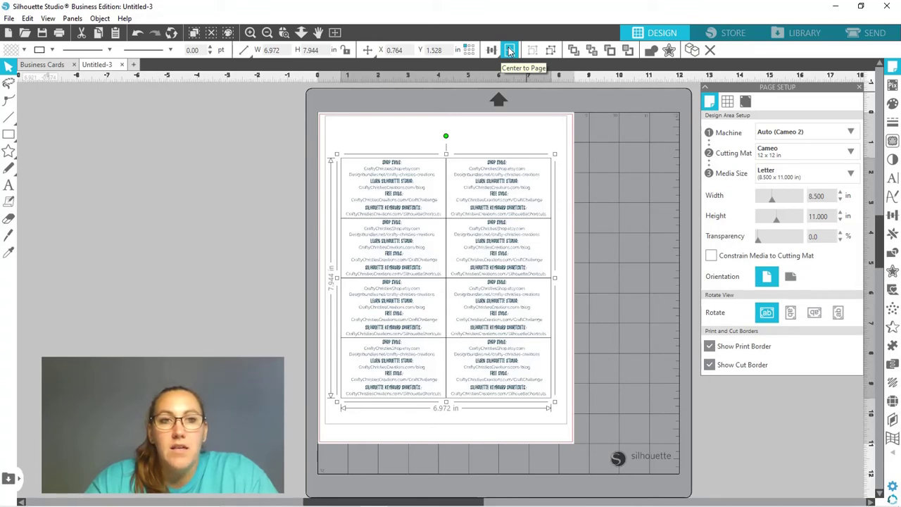
left_click(510, 51)
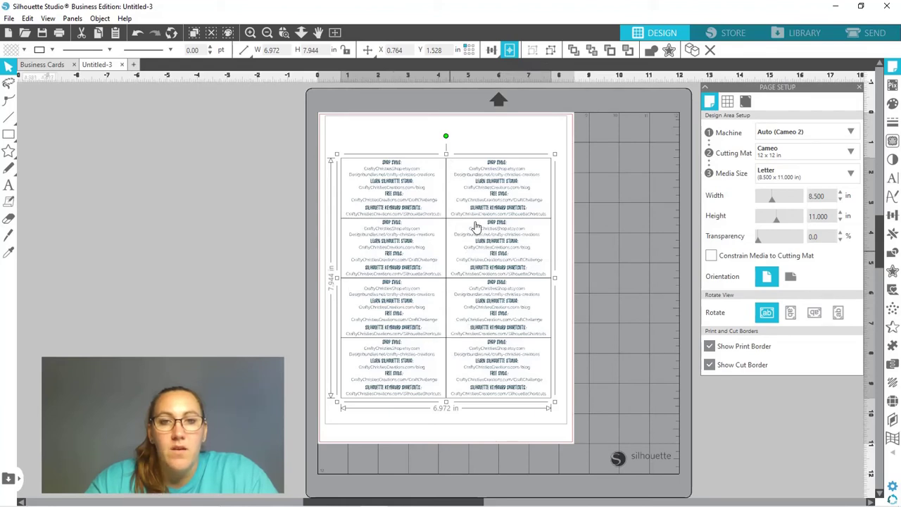
Step: In the Business Cards document, center the back-card group over the front cards to check their alignment and undo the move
left_click(46, 64)
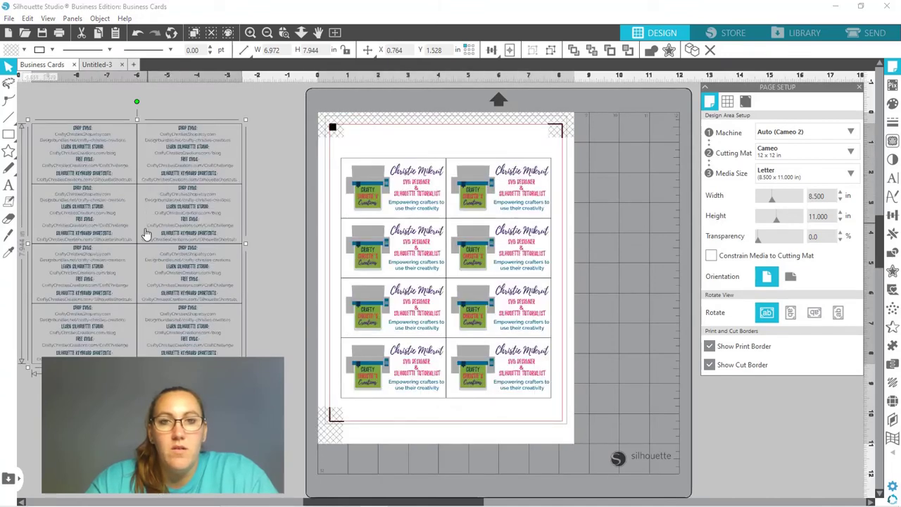
left_click(510, 52)
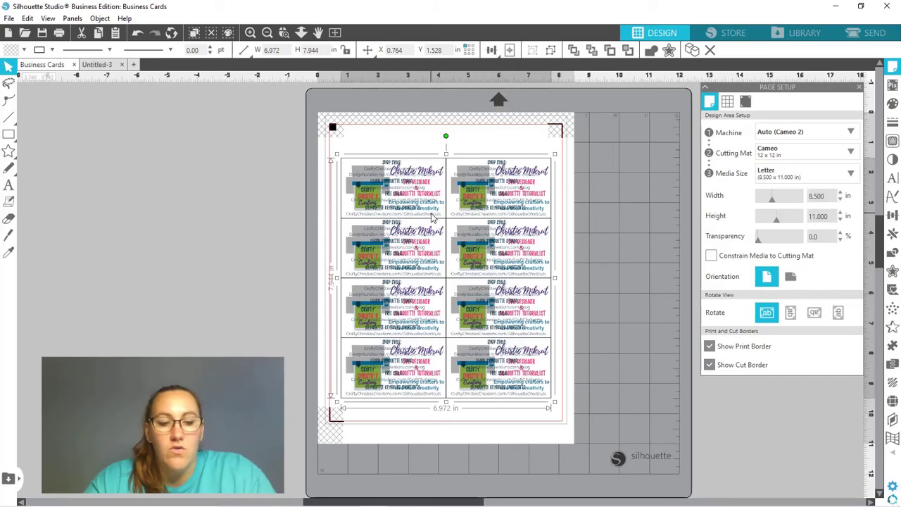
left_click_drag(433, 218, 122, 184)
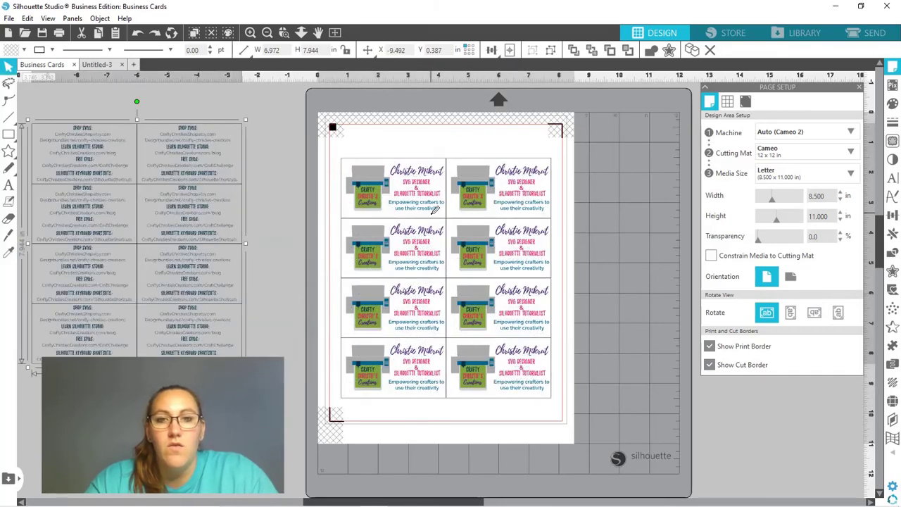
left_click(631, 246)
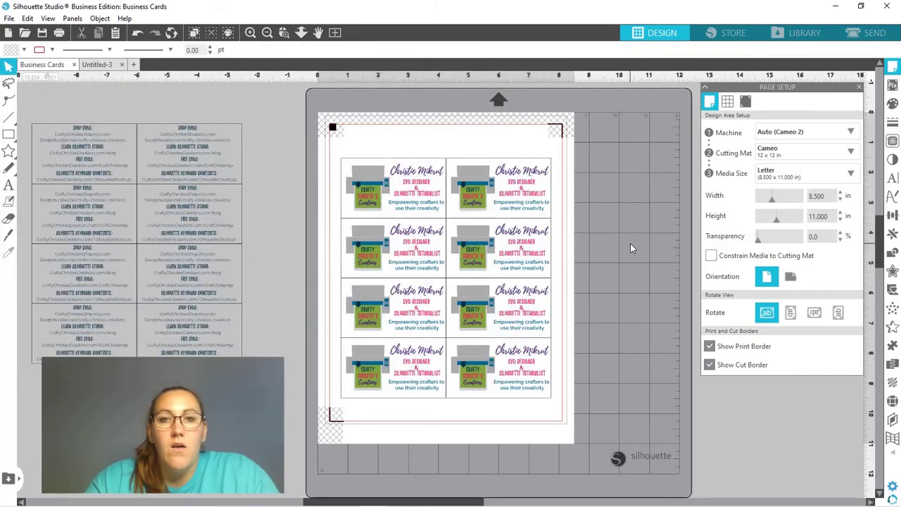